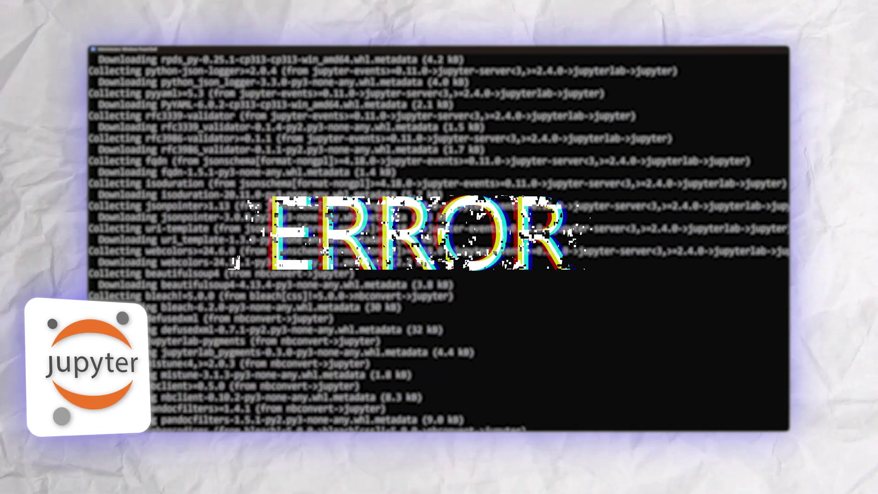
Select the 'Untitled' notebook title to start renaming it.
click(199, 35)
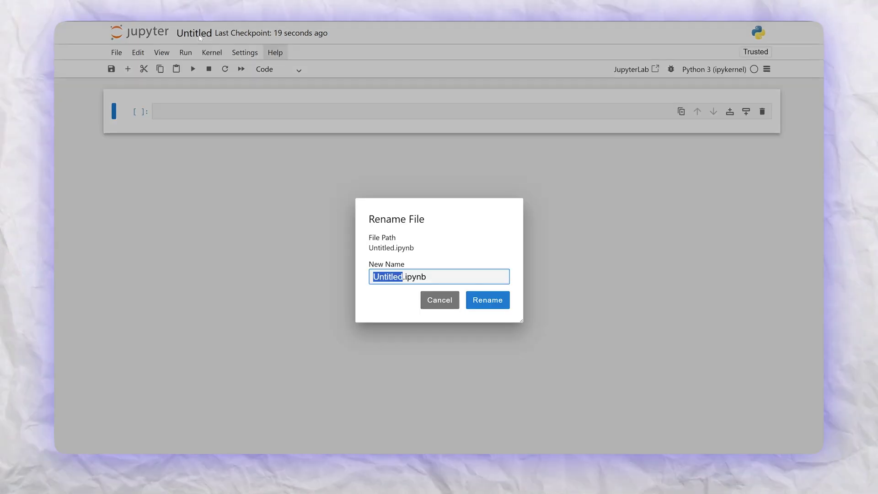
text(M)
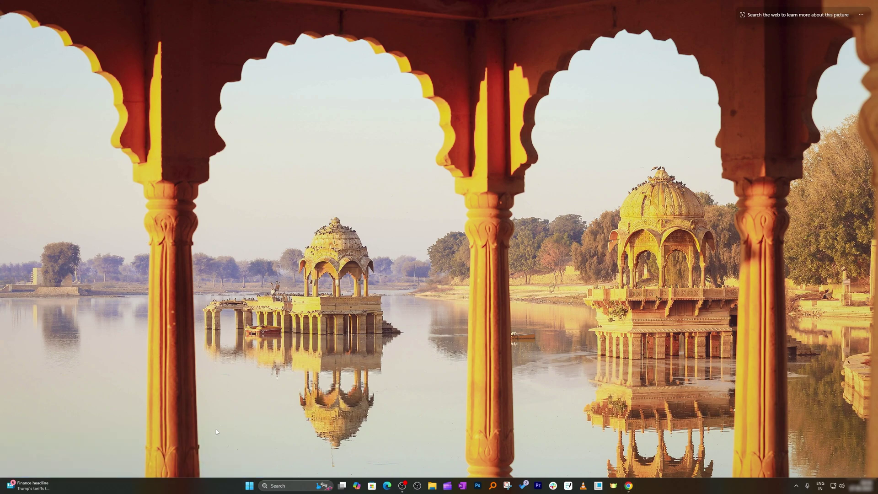
Open Chrome and run a Google search for 'python' from the address bar suggestion.
click(628, 485)
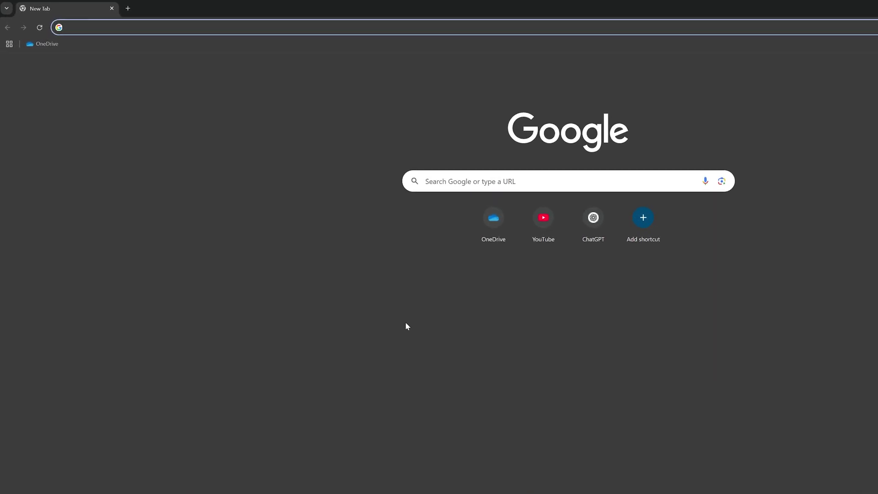
text(pyh)
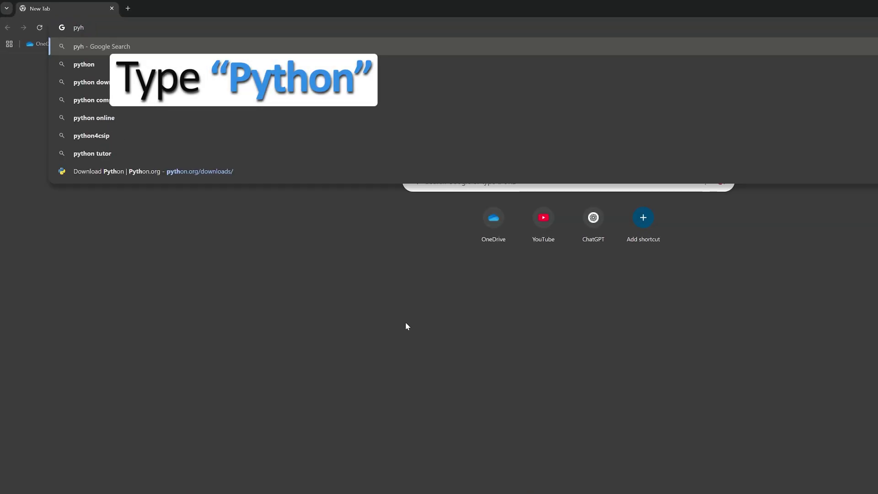
key(Down)
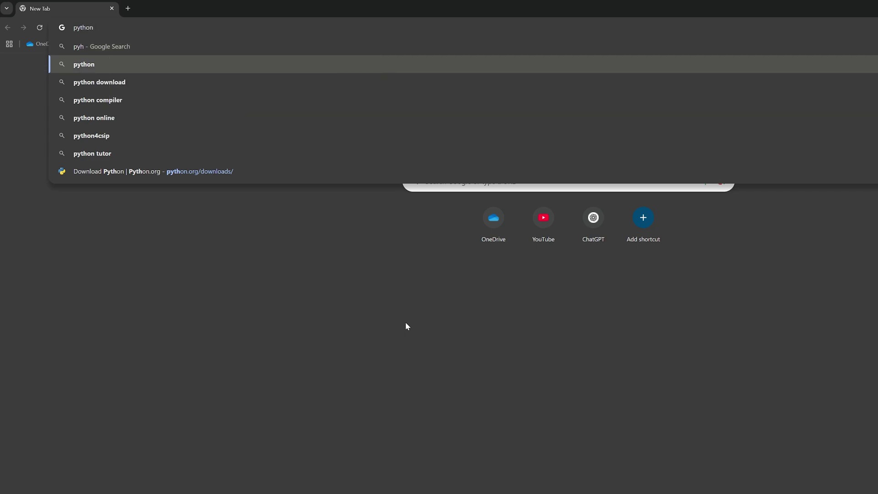
key(Return)
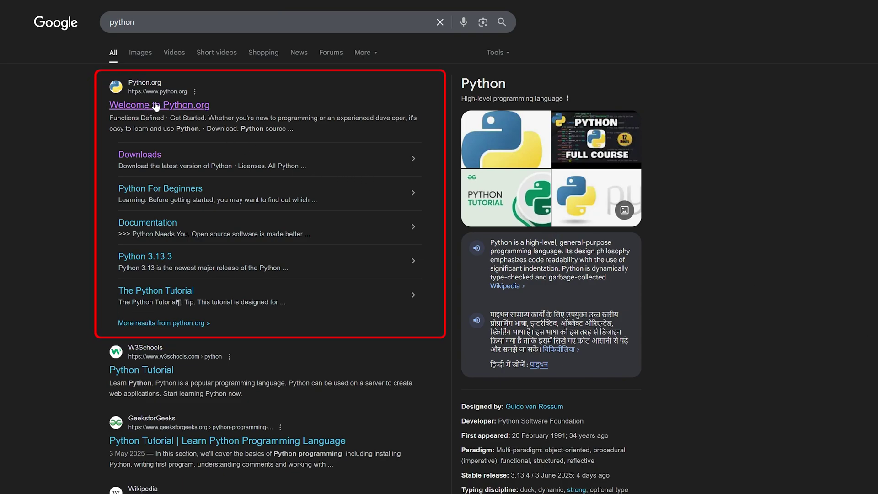
Go to python.org and its Downloads page listing all Python releases.
click(194, 106)
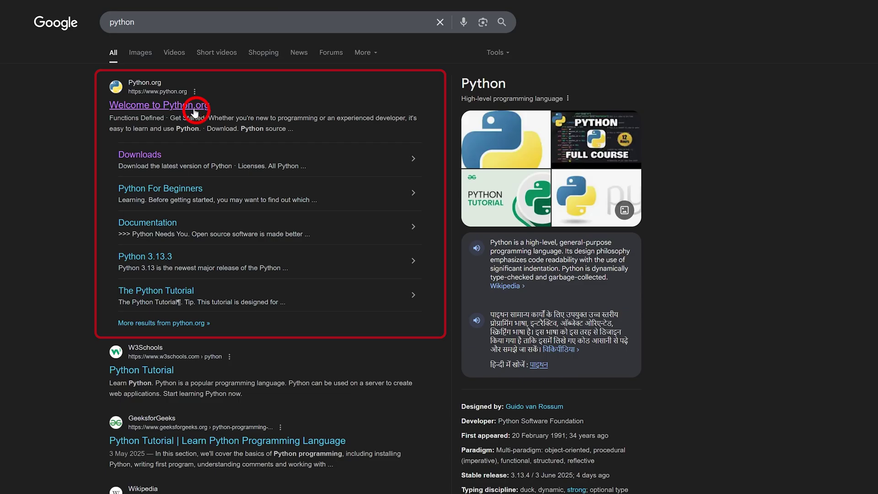
mouse_move(309, 122)
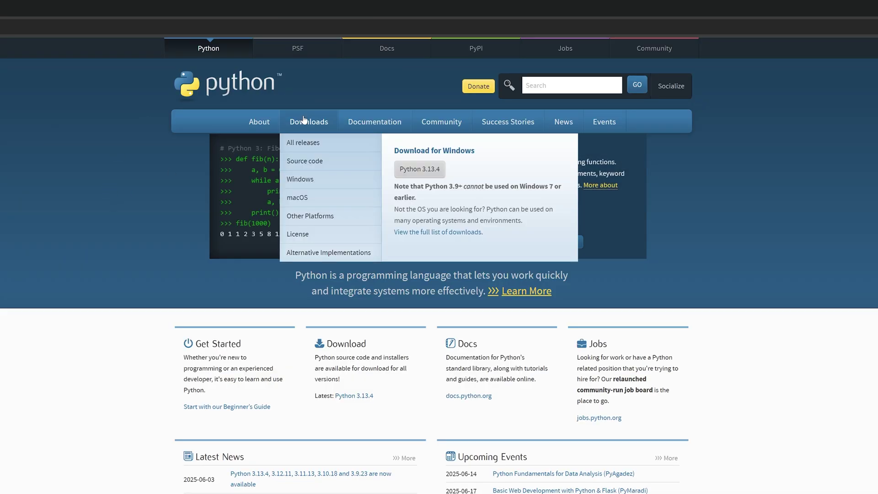
click(303, 143)
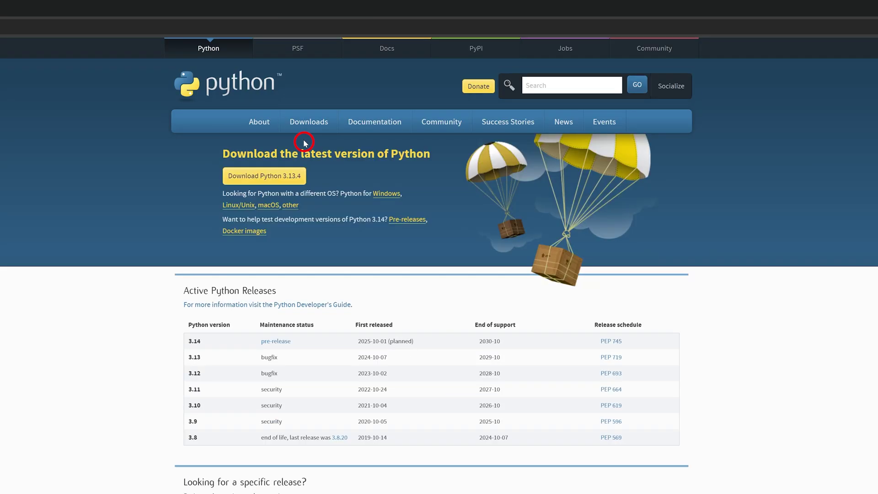
scroll(354, 341, down, 2)
scroll(354, 340, down, 2)
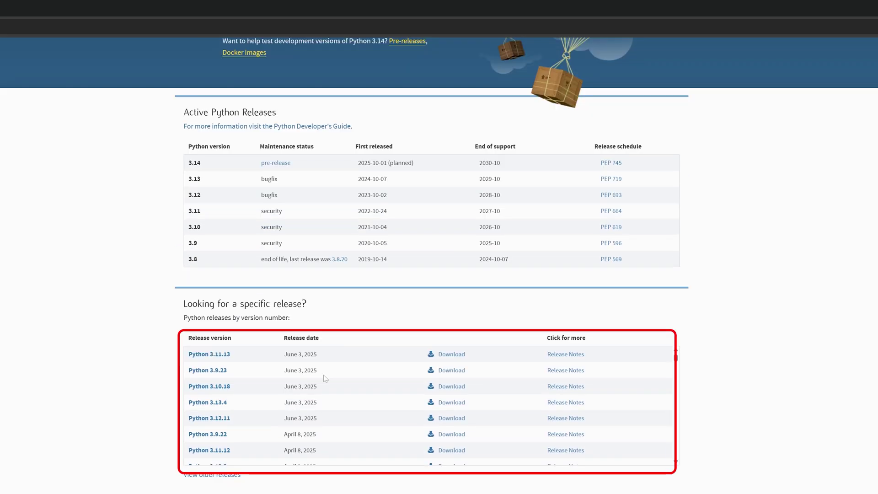
scroll(323, 375, down, 2)
scroll(324, 375, down, 2)
scroll(323, 375, down, 2)
scroll(324, 375, down, 2)
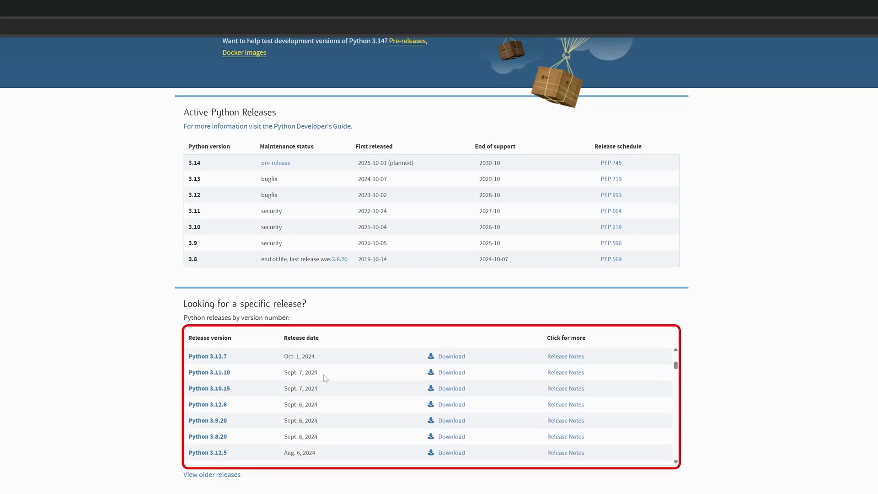
scroll(323, 375, down, 2)
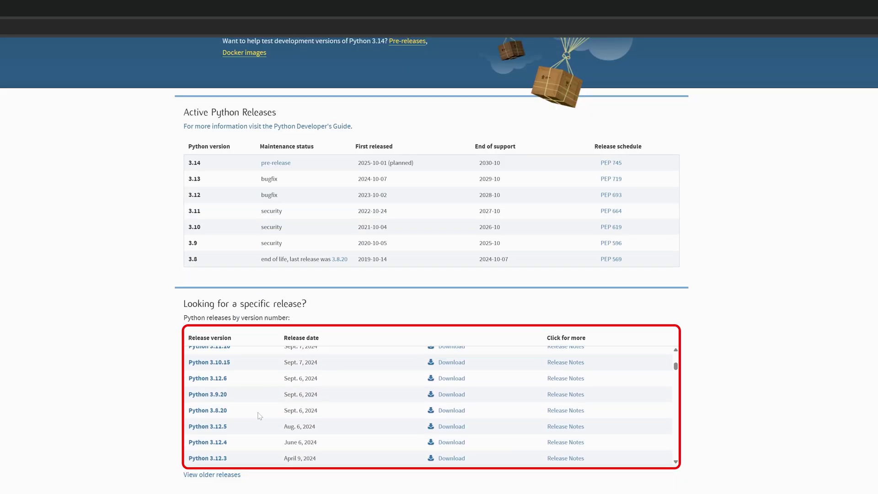
scroll(59, 320, up, 4)
scroll(58, 320, up, 1)
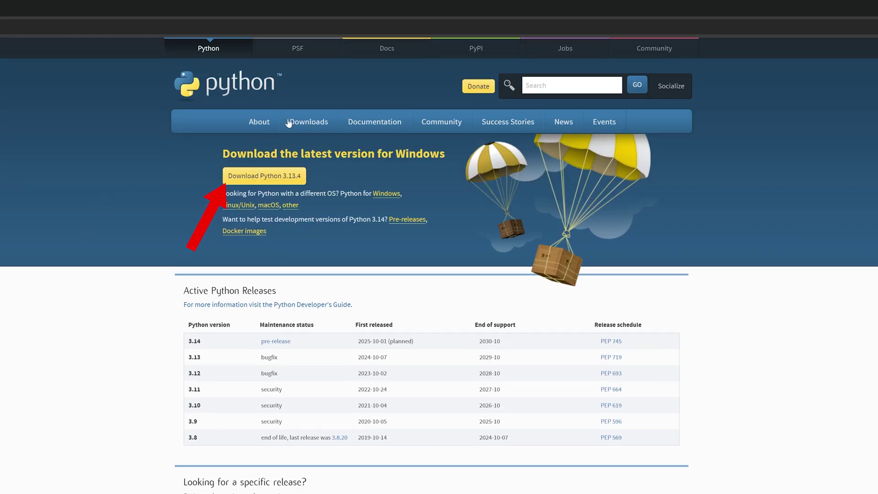
Download the Python 3.13.4 Windows installer, python-3.13.4-amd64.exe, through the IDM dialog.
click(277, 176)
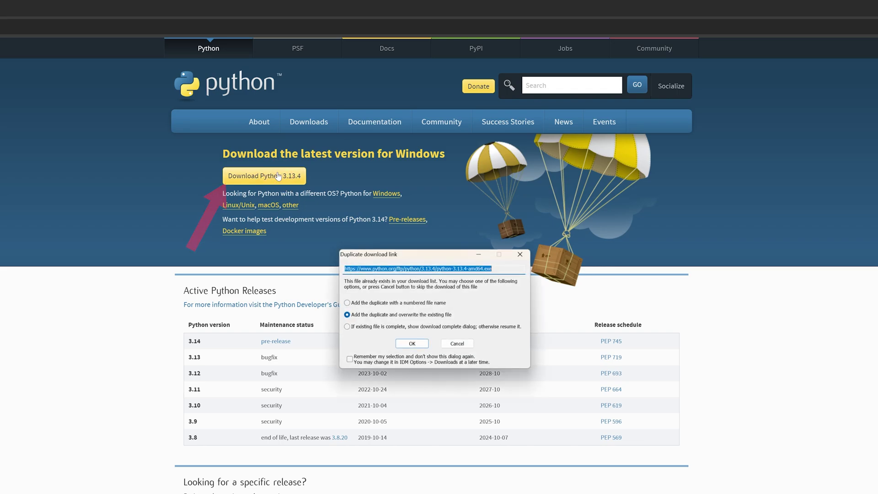
click(347, 327)
click(411, 343)
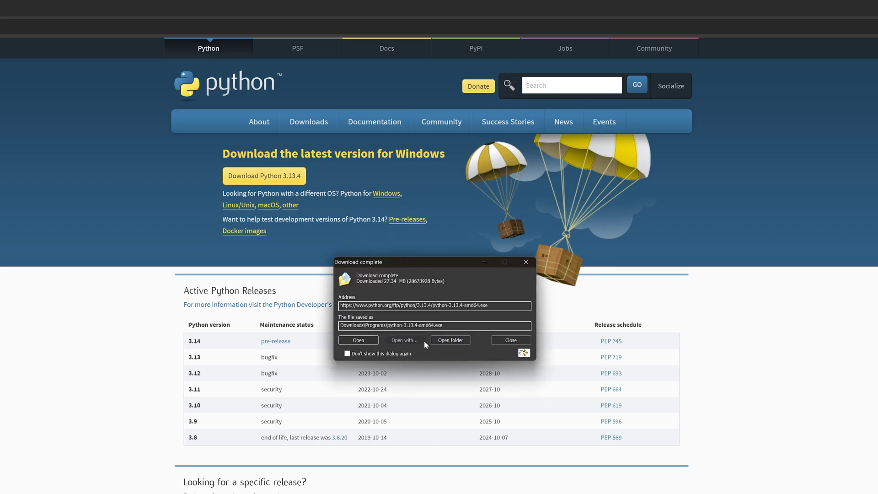
click(500, 338)
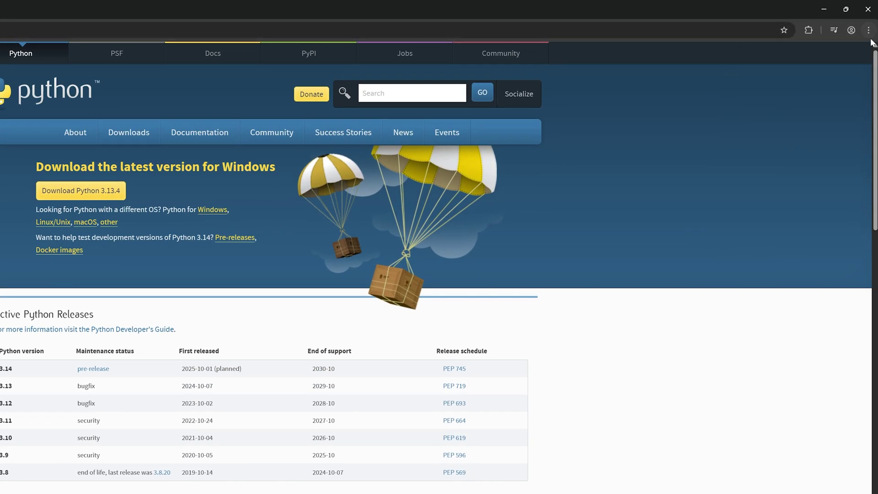
click(868, 30)
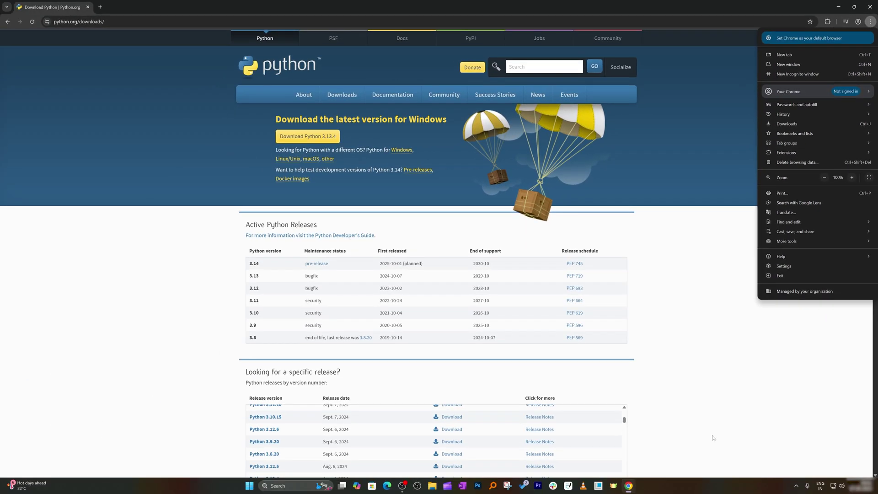
Open the download manager's Programs folder and delete the older downloaded files.
click(796, 485)
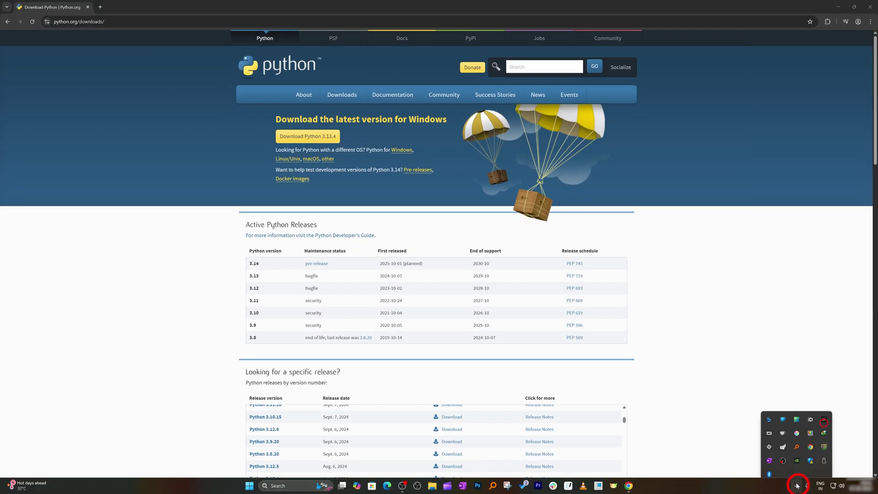
click(824, 419)
right_click(439, 316)
click(463, 320)
click(569, 172)
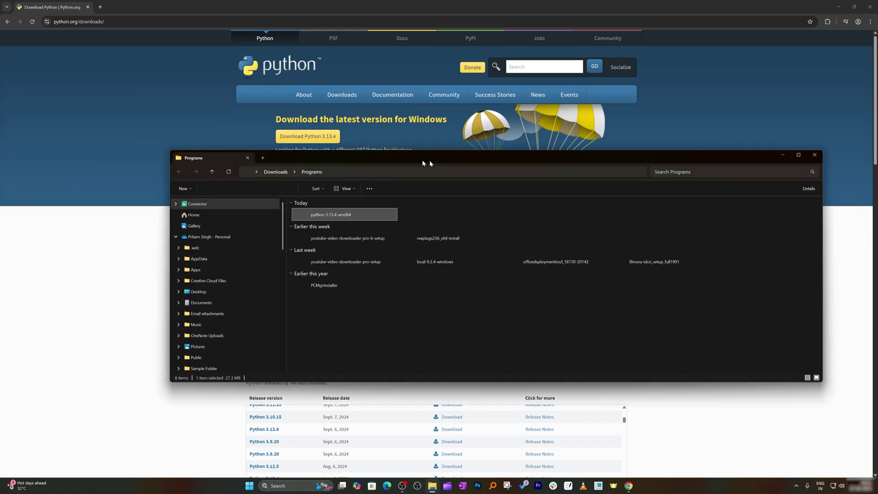
double_click(430, 159)
drag(682, 118, 142, 231)
key(Delete)
key(Return)
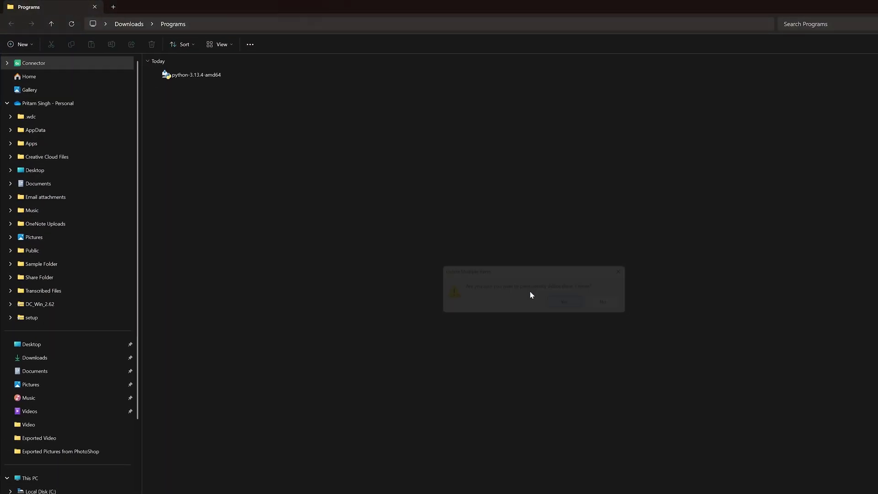
Install Python 3.13.4 with 'Add python.exe to PATH' enabled, then close setup.
click(188, 80)
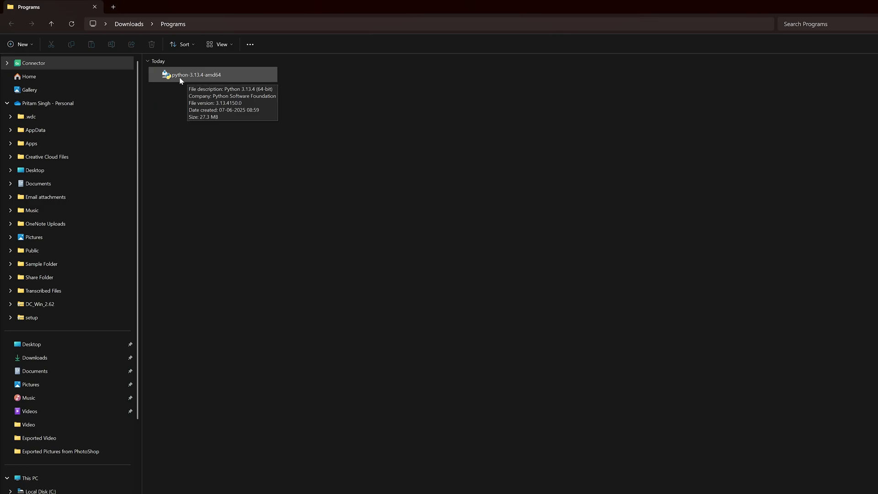
double_click(187, 80)
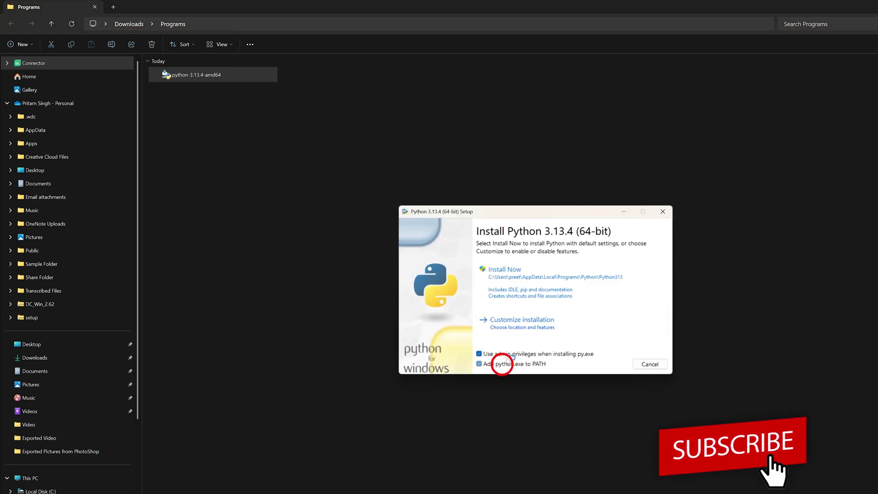
click(500, 364)
click(514, 290)
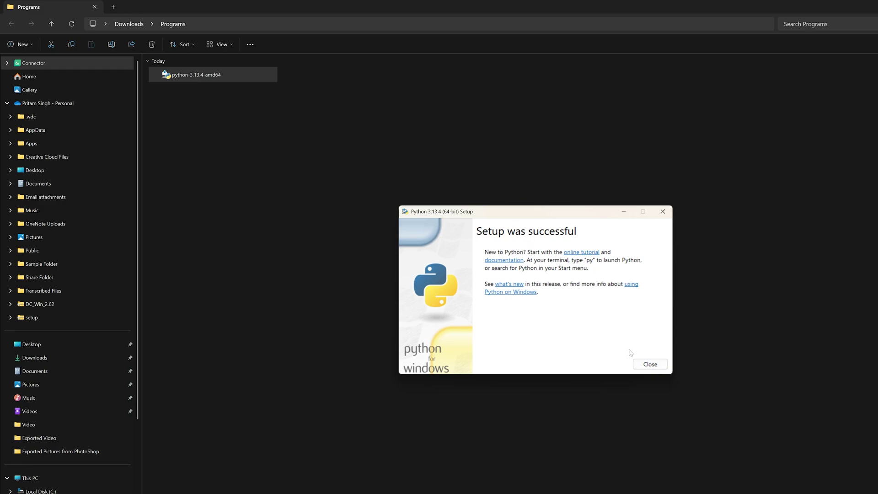
click(649, 364)
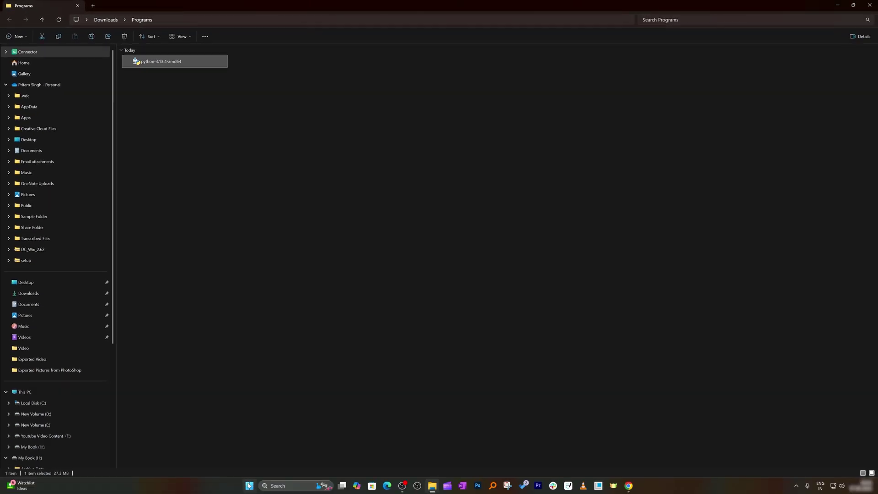
In PowerShell, run python --version and where.exe python, then select the Python313 path.
key(super)
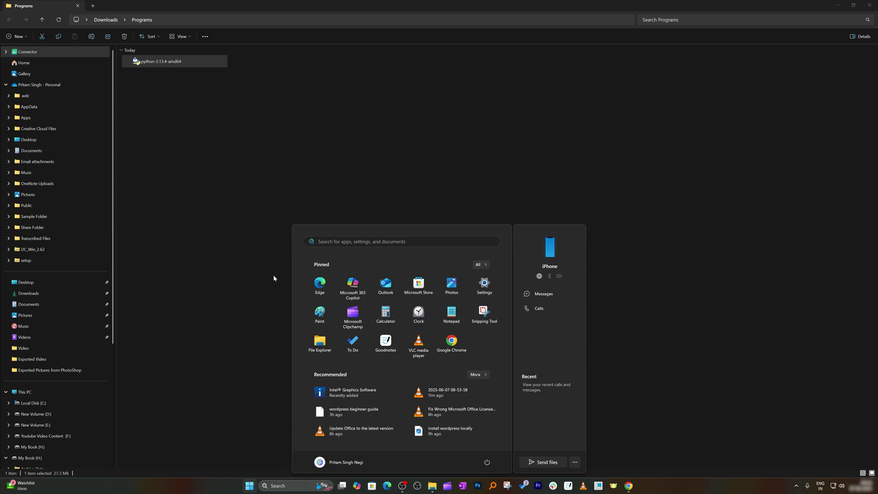
text(po)
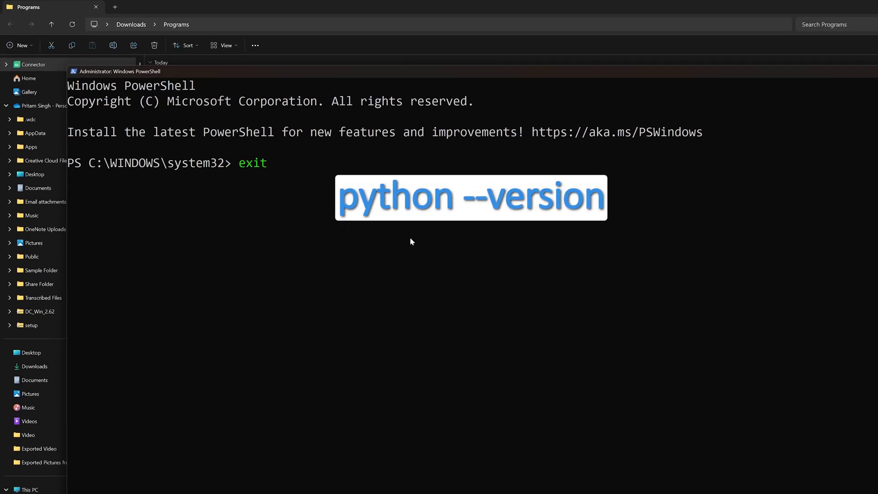
text(python --version)
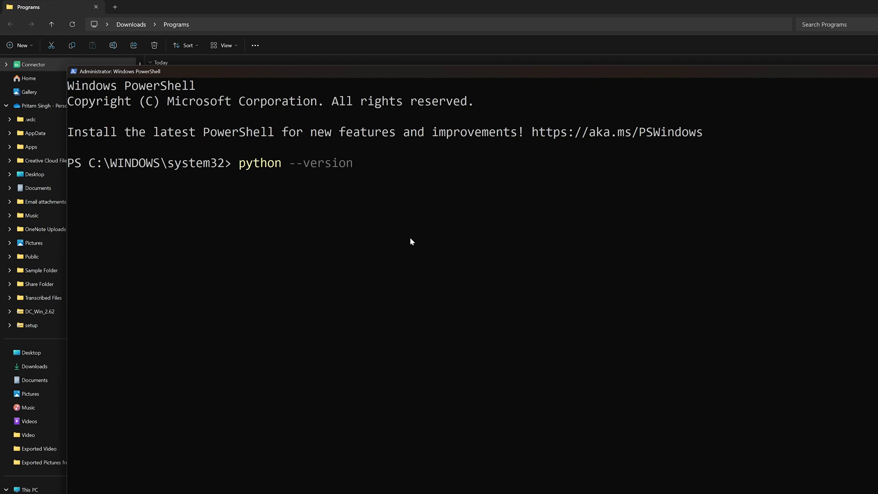
key(Return)
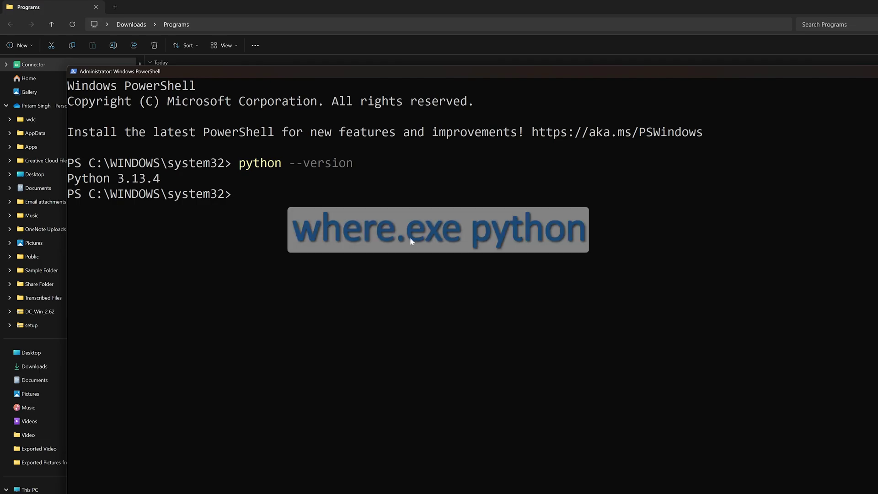
key(Up)
key(Up)
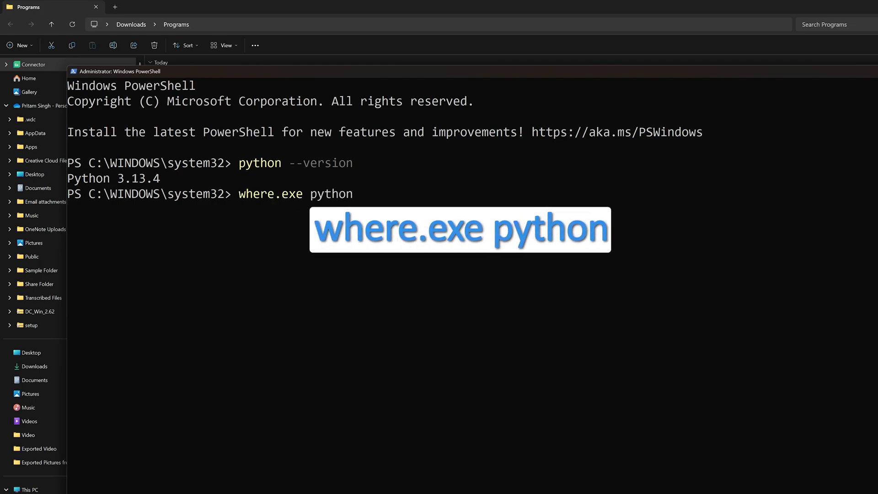
key(Up)
key(Down)
key(Return)
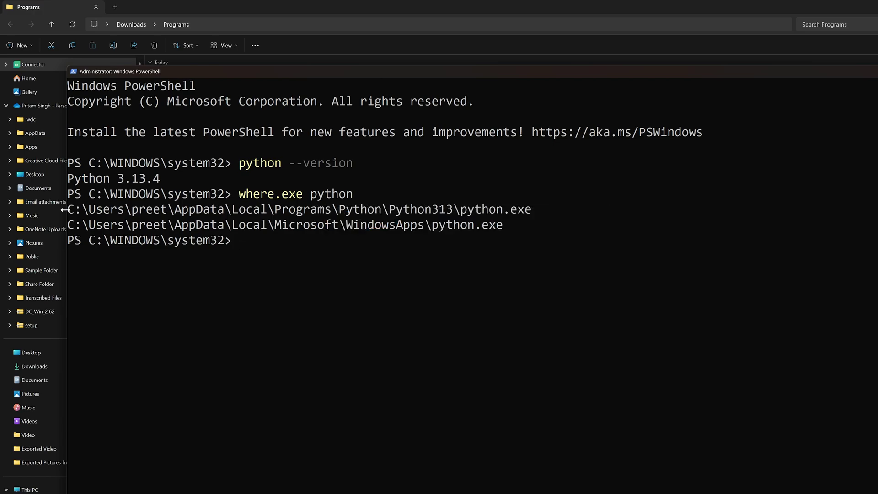
mouse_move(67, 209)
mouse_down()
mouse_move(527, 210)
mouse_move(525, 227)
mouse_up()
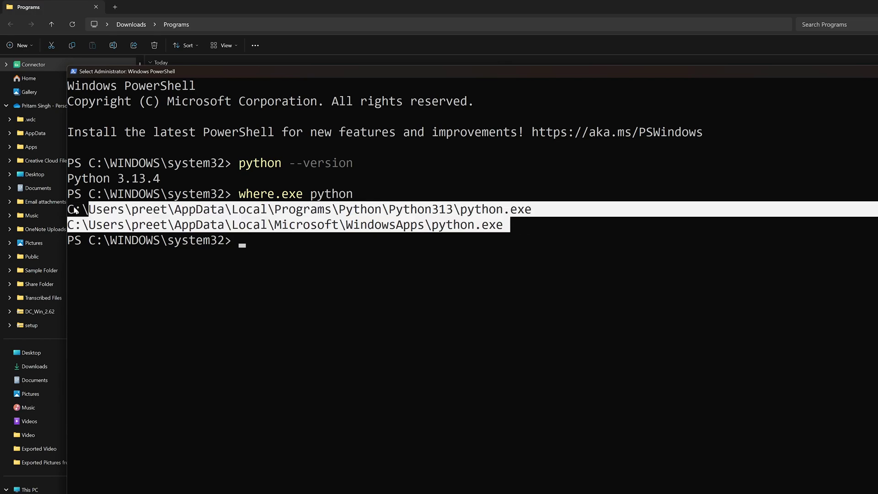
mouse_move(68, 209)
mouse_down()
mouse_move(424, 213)
mouse_move(508, 228)
mouse_up()
right_click(363, 255)
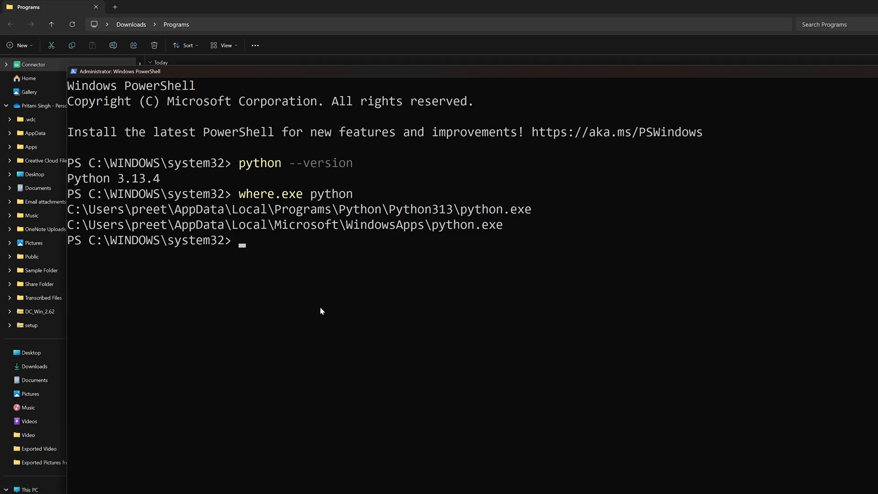
text(pip)
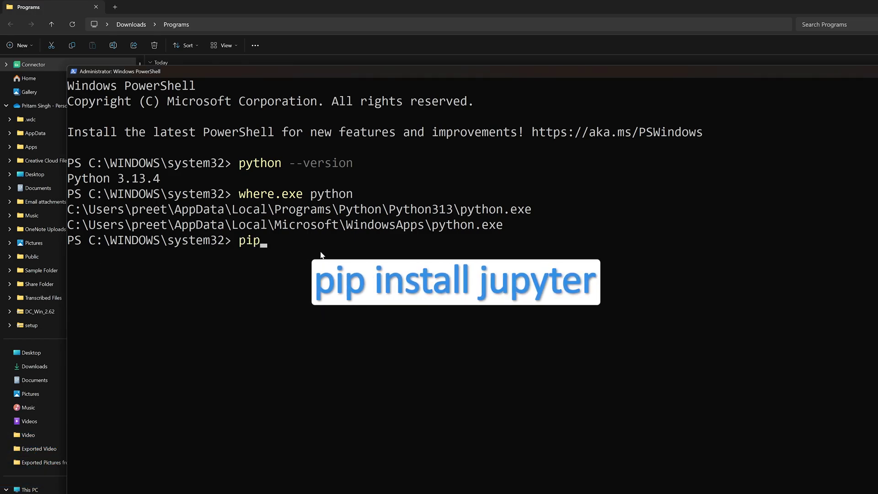
text( install jup)
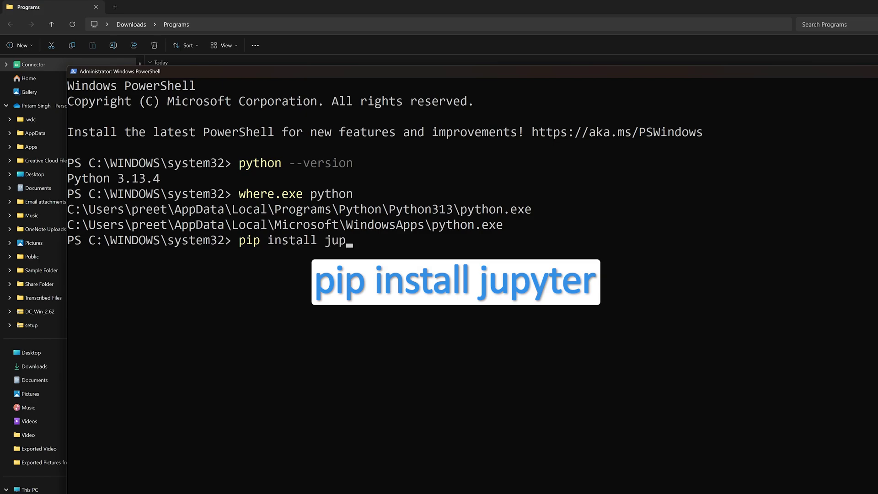
text(yter)
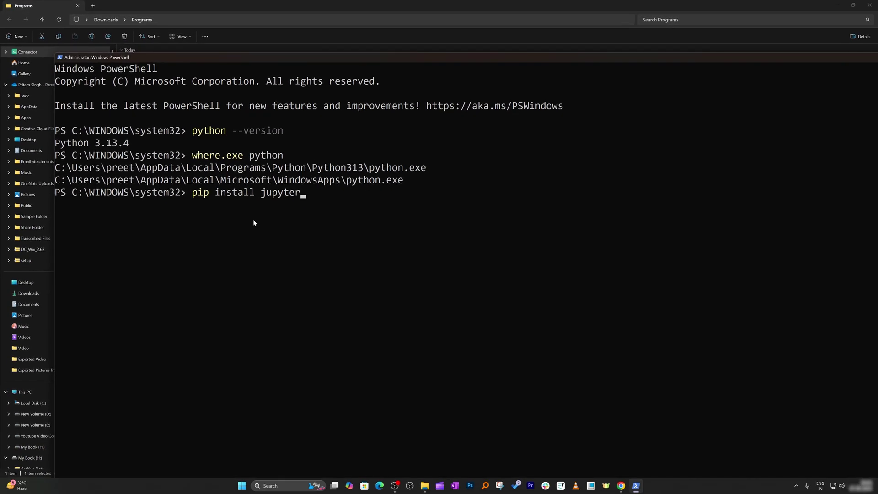
Run pip install jupyter, installing notebook 7.4.3 and jupyterlab 4.4.3.
key(Return)
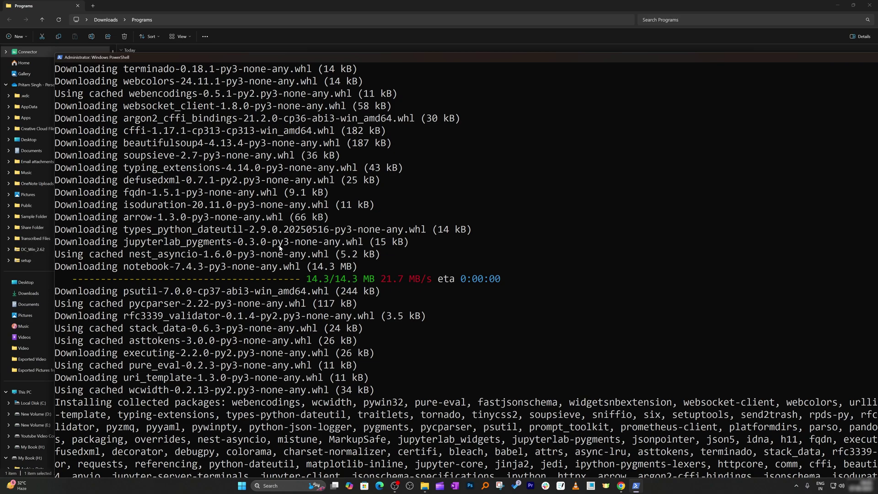
click(620, 486)
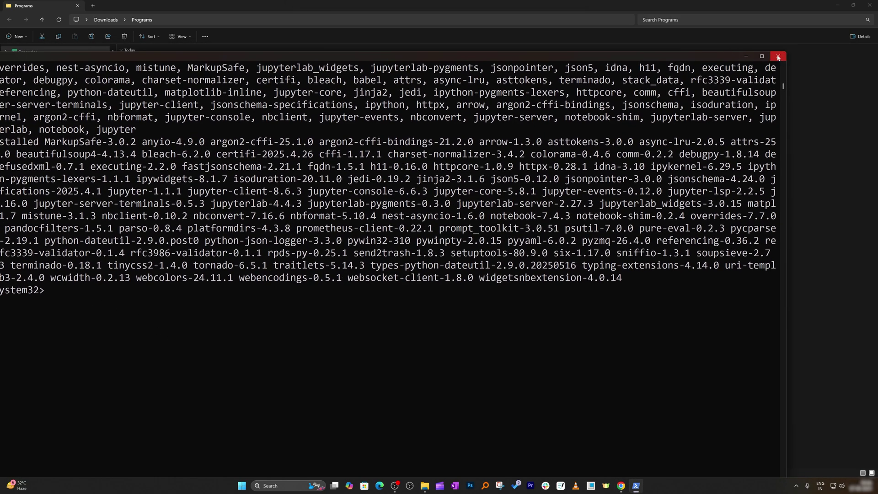
Close PowerShell, then create and open a 'Jupiter Projects' folder inside Documents.
click(780, 53)
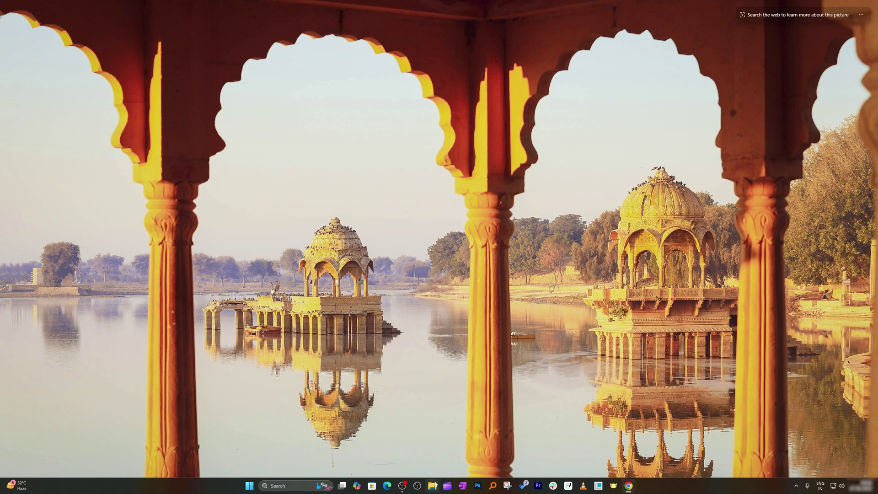
click(433, 486)
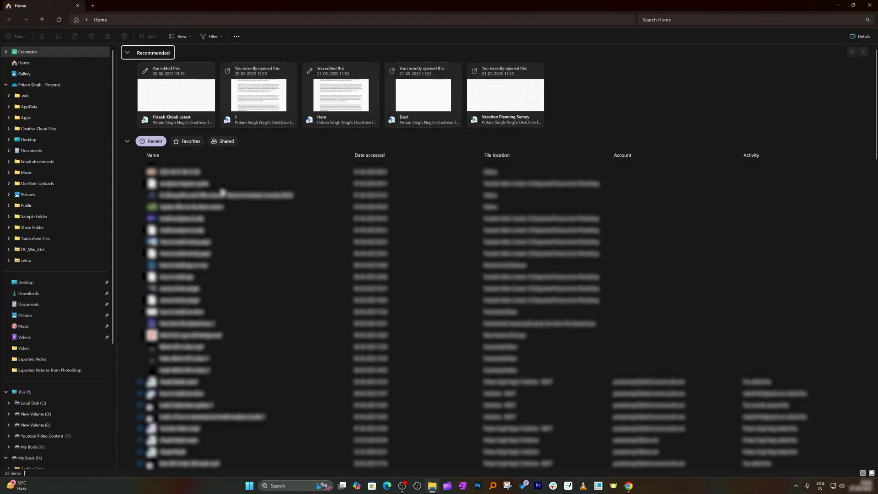
click(41, 304)
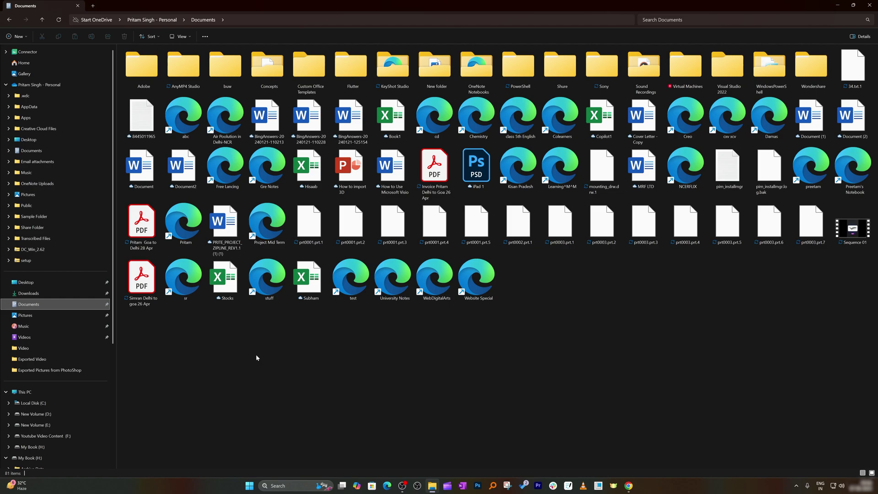
right_click(241, 355)
mouse_move(275, 342)
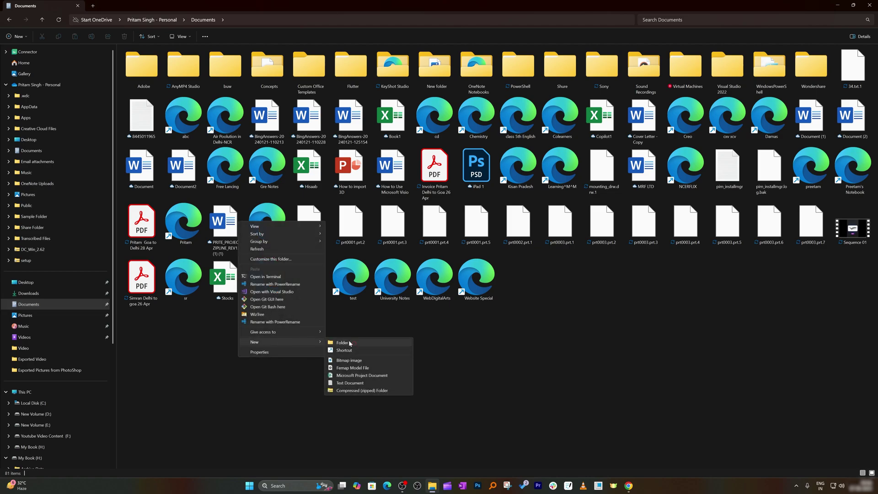
click(352, 340)
text(ai)
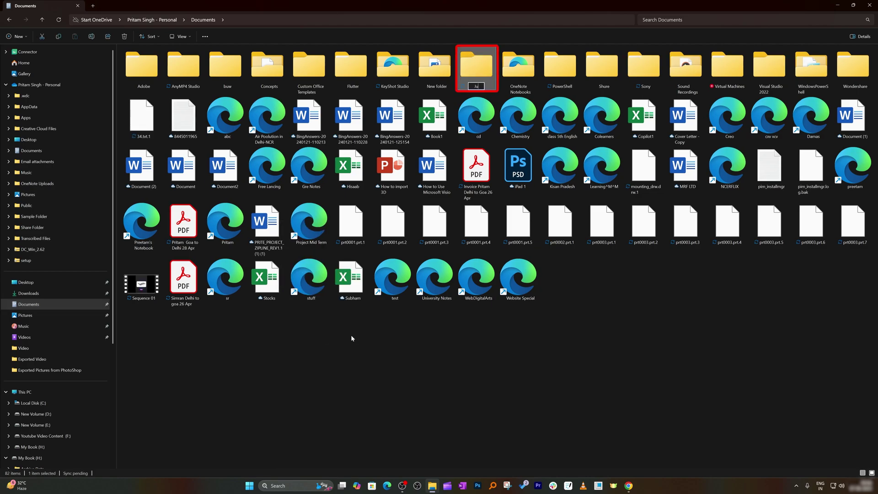
text(piter Proj)
text(ects)
key(Return)
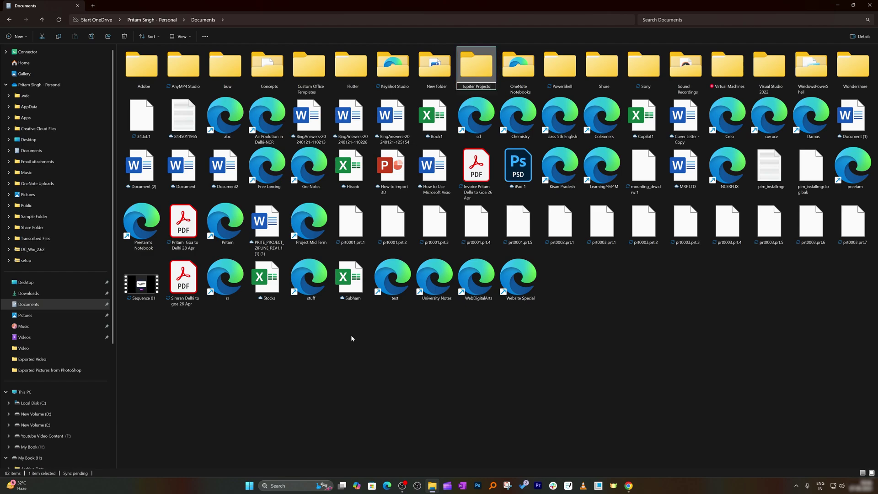
key(Return)
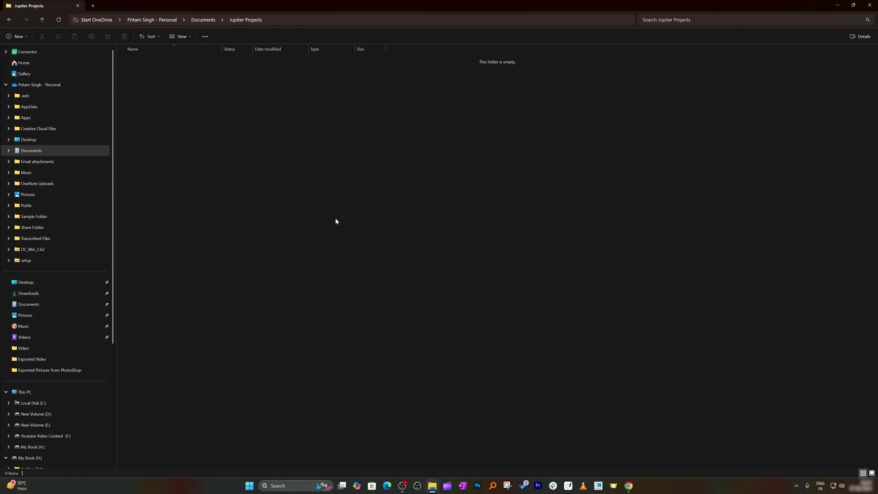
Open a terminal in Jupiter Projects and run jupyter notebook.
right_click(201, 137)
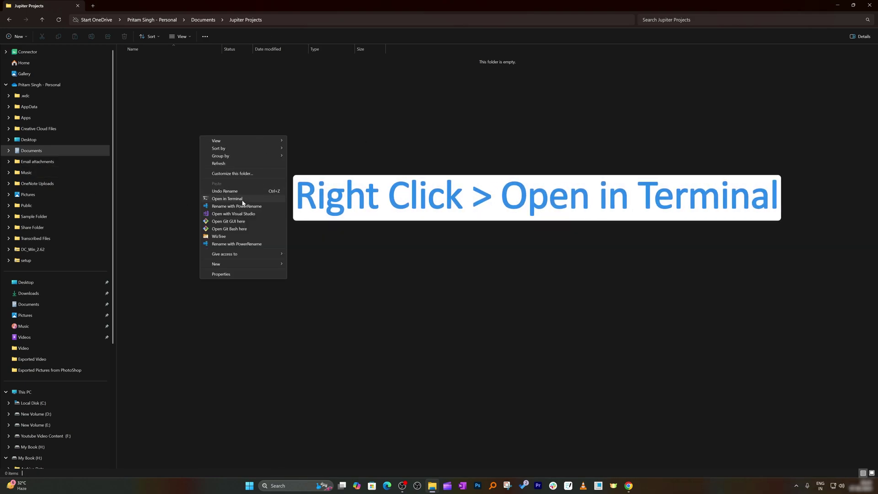
click(227, 198)
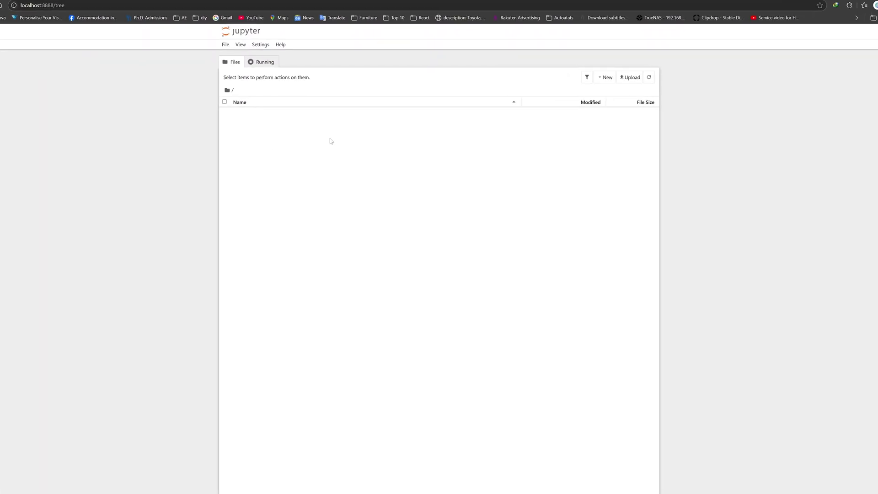
Create a new Python 3 (ipykernel) notebook from the New menu.
click(631, 63)
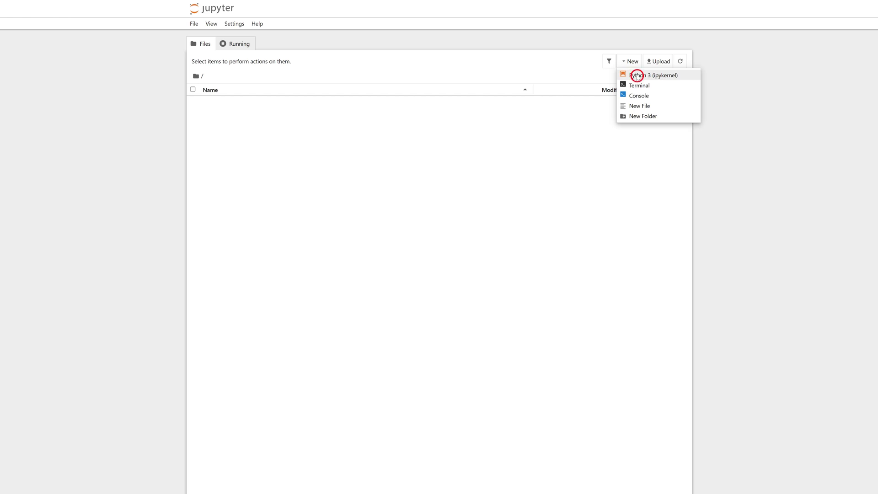
click(637, 76)
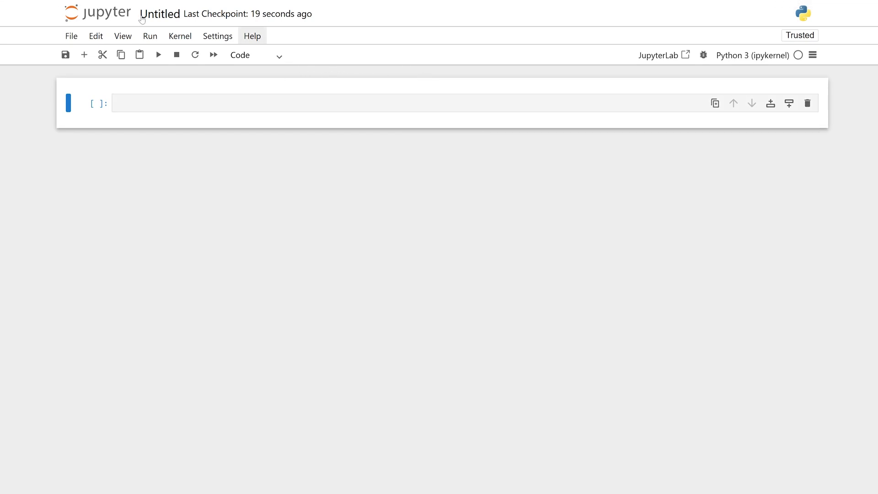
Rename the Untitled notebook to 'My First Project', save it, and confirm it in File Explorer.
click(158, 14)
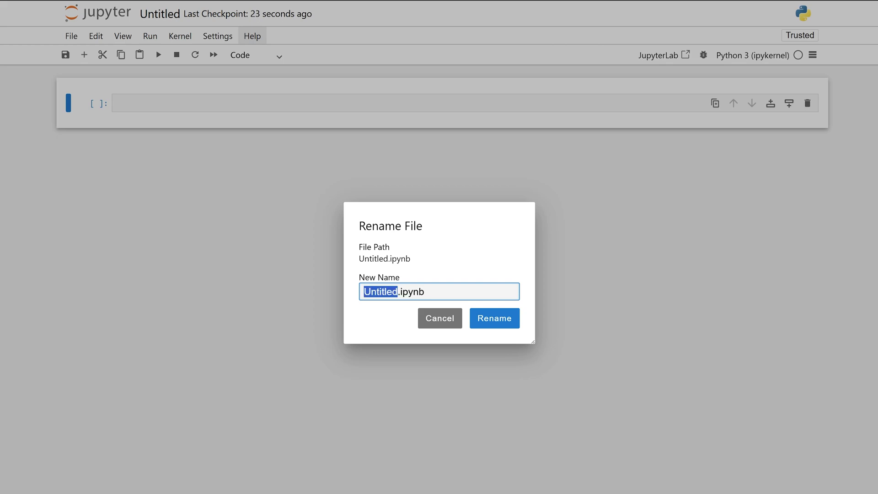
text(My F)
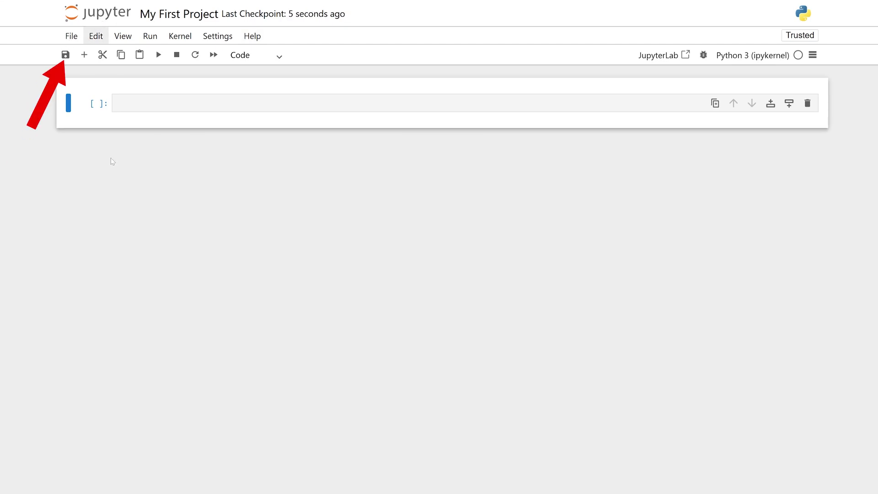
click(65, 55)
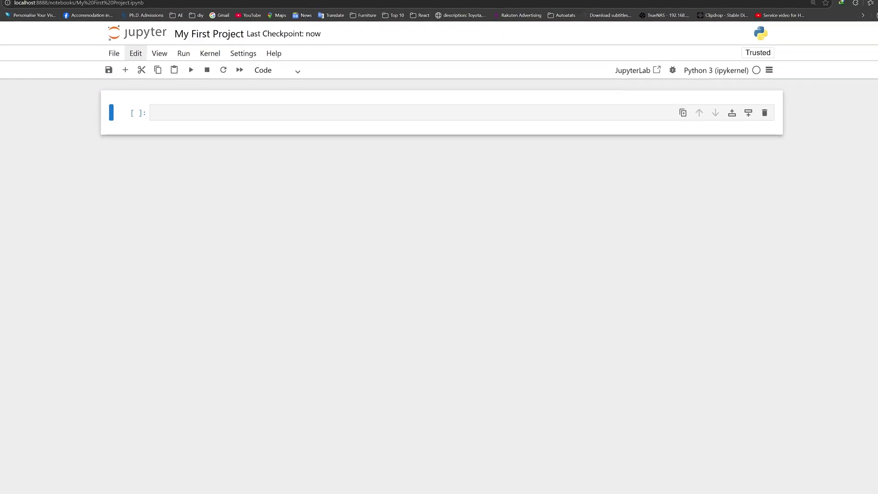
click(424, 486)
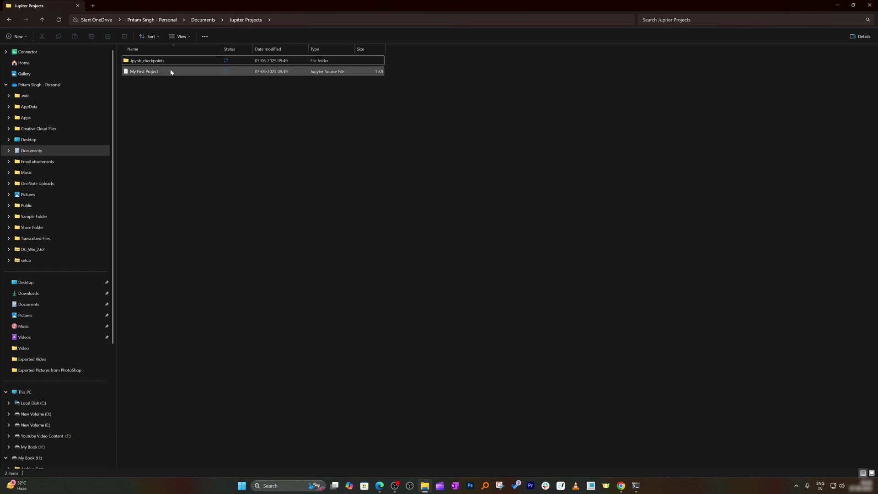